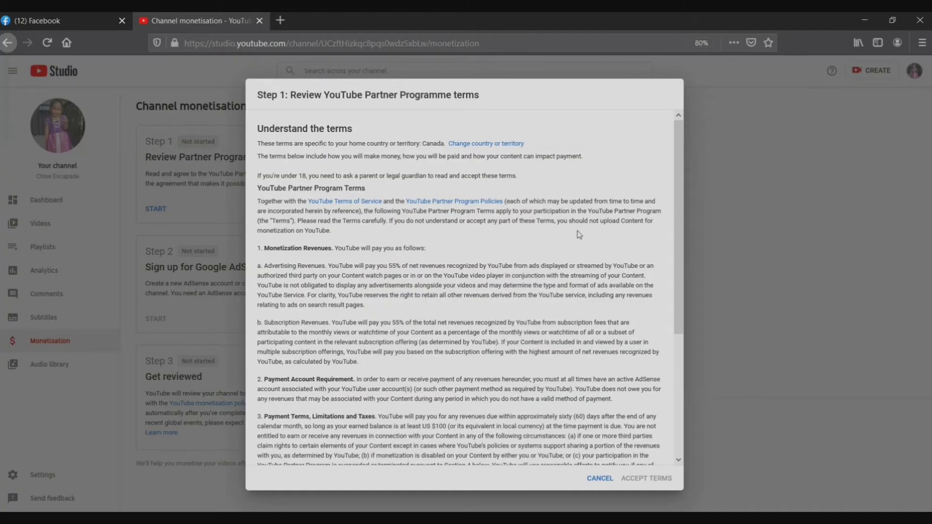
Review and accept the YouTube Partner Programme terms, opting in to e-mail updates, announcements and personalised tips.
{"action": "scroll", "coordinate": [579, 236], "scroll_direction": "down", "scroll_amount": 1}
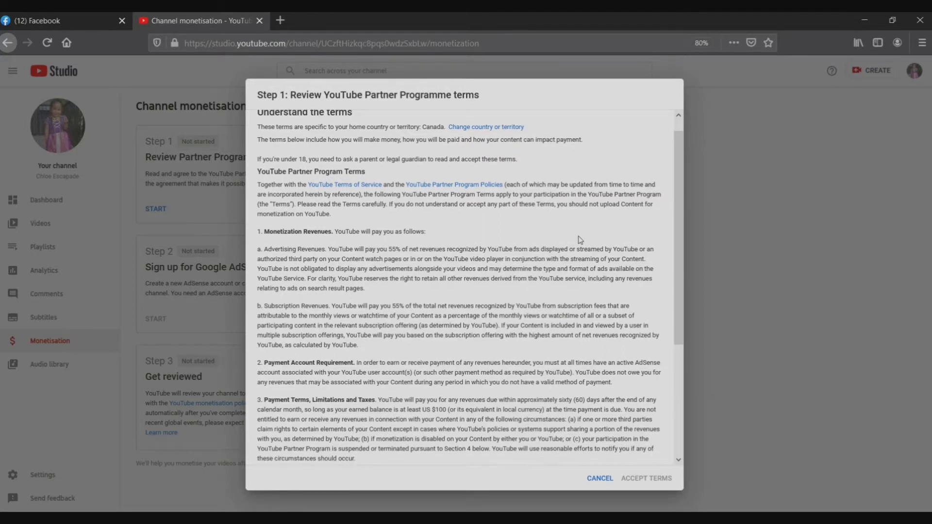
{"action": "scroll", "coordinate": [580, 240], "scroll_direction": "up", "scroll_amount": 1}
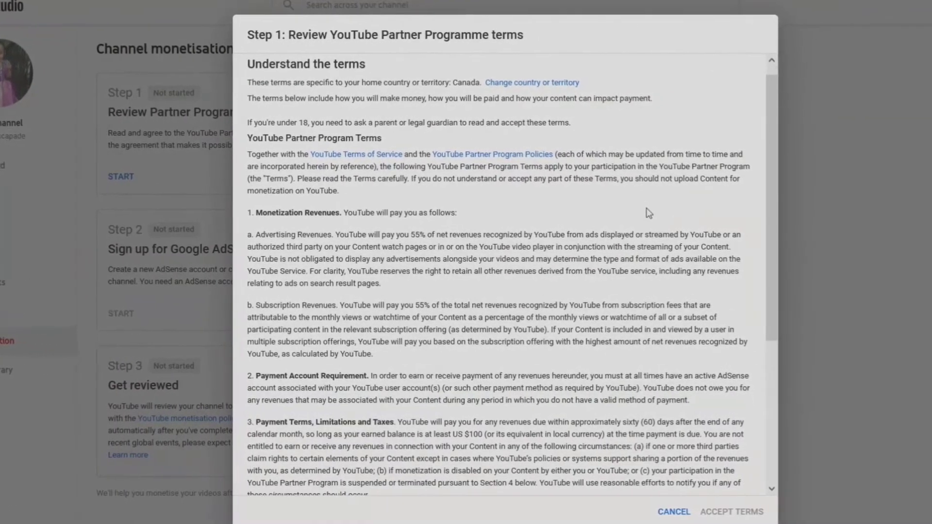
{"action": "scroll", "coordinate": [666, 211], "scroll_direction": "down", "scroll_amount": 1}
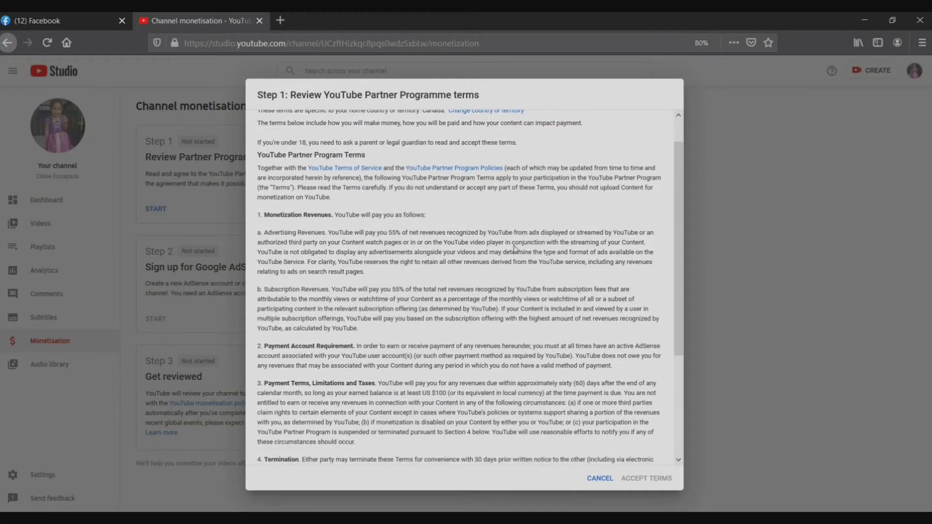
{"action": "scroll", "coordinate": [514, 248], "scroll_direction": "down", "scroll_amount": 5}
{"action": "scroll", "coordinate": [459, 163], "scroll_direction": "down", "scroll_amount": 3}
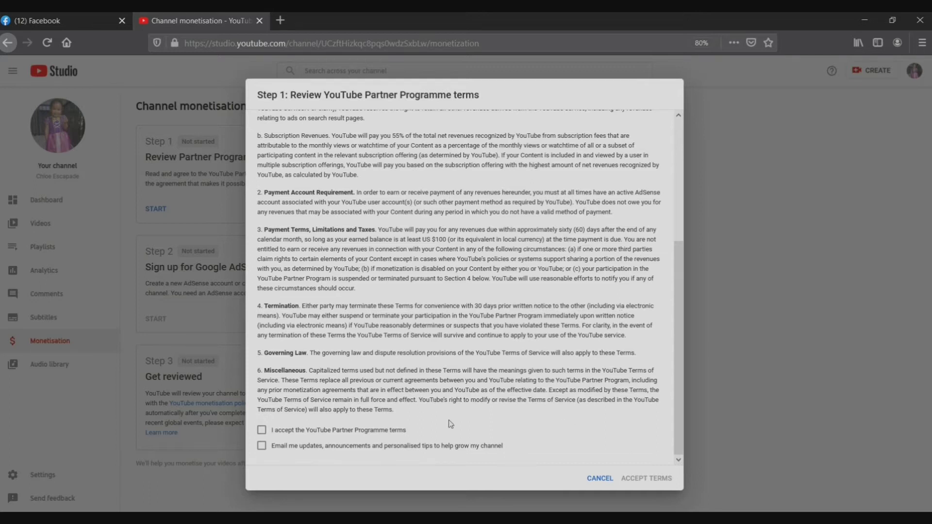
{"action": "left_click", "coordinate": [262, 431]}
{"action": "left_click", "coordinate": [263, 447]}
{"action": "left_click", "coordinate": [648, 480]}
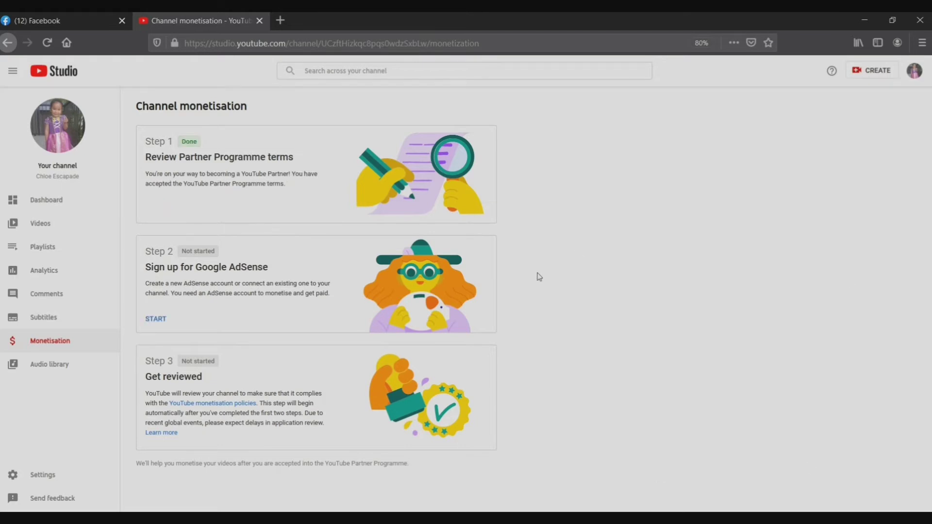
Start the Google AdSense sign-up, declare that there is no existing AdSense account, and continue with the listed Google account.
{"action": "left_click", "coordinate": [156, 319]}
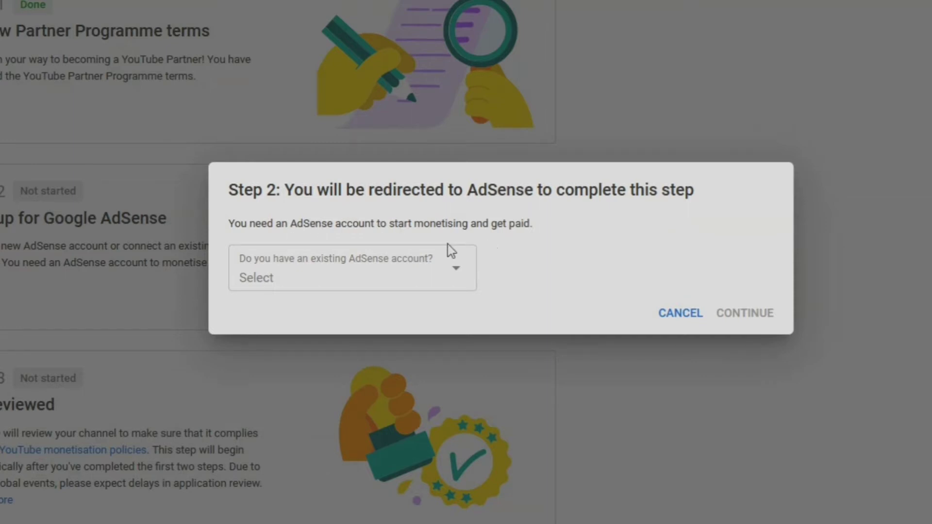
{"action": "left_click", "coordinate": [456, 277]}
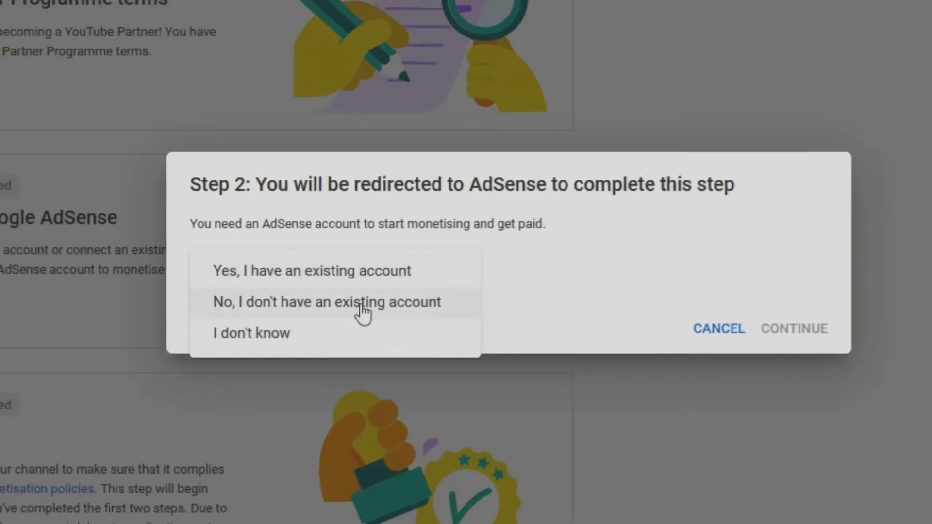
{"action": "left_click", "coordinate": [297, 312]}
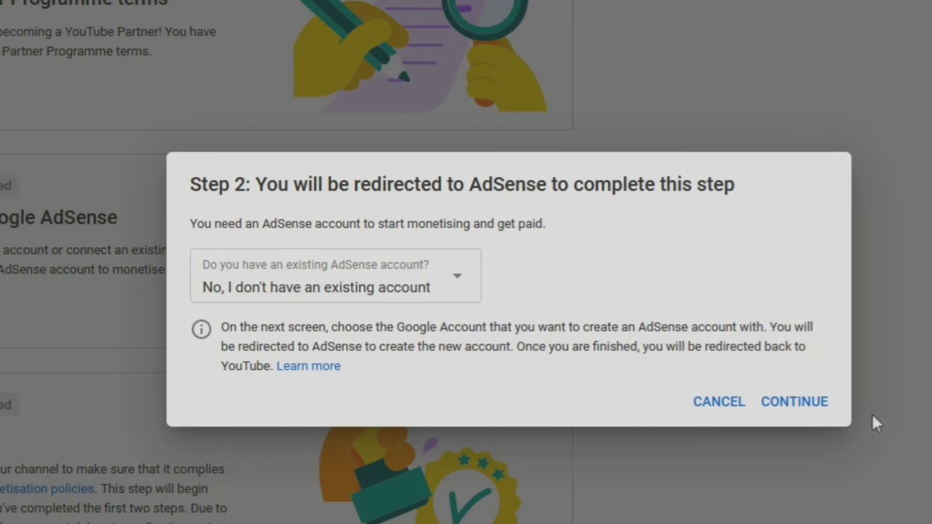
{"action": "left_click", "coordinate": [797, 408]}
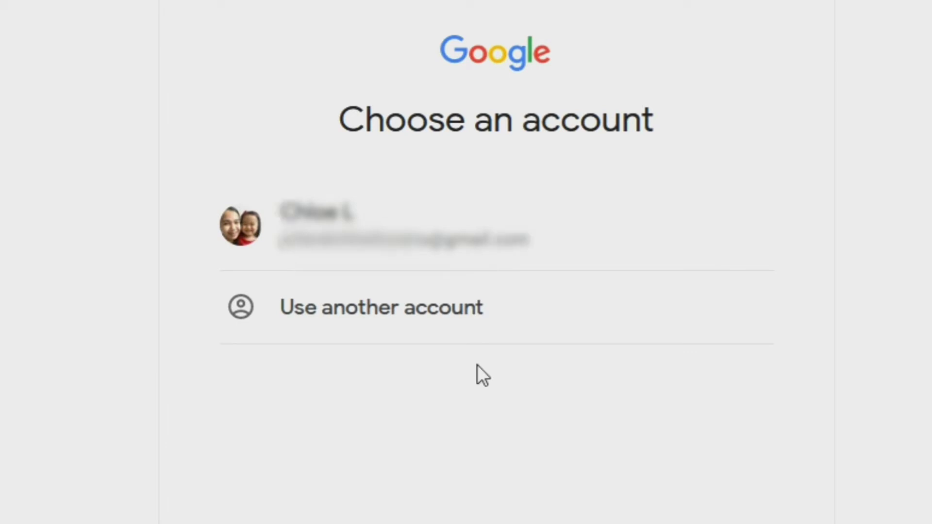
{"action": "left_click", "coordinate": [401, 236]}
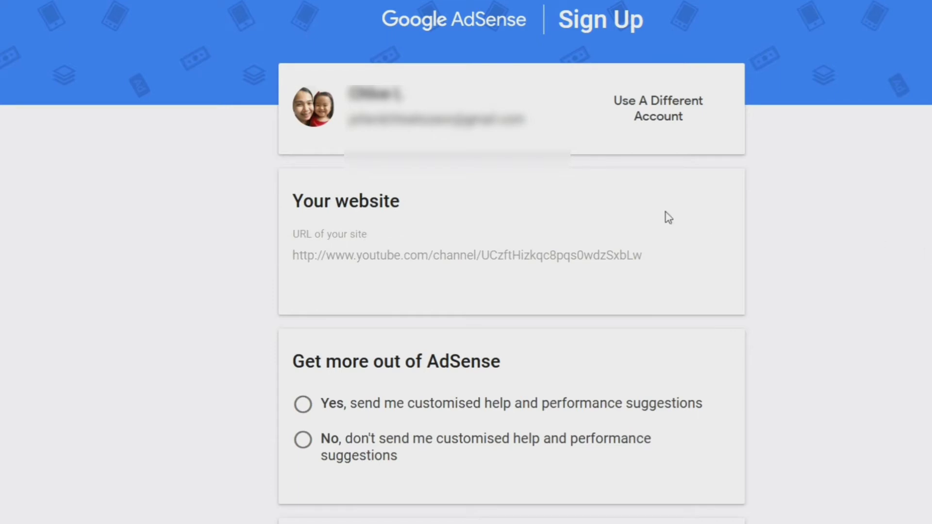
Switch the AdSense sign-up to another account and sign in with the prefilled account e-mail and account password.
{"action": "left_click", "coordinate": [643, 109]}
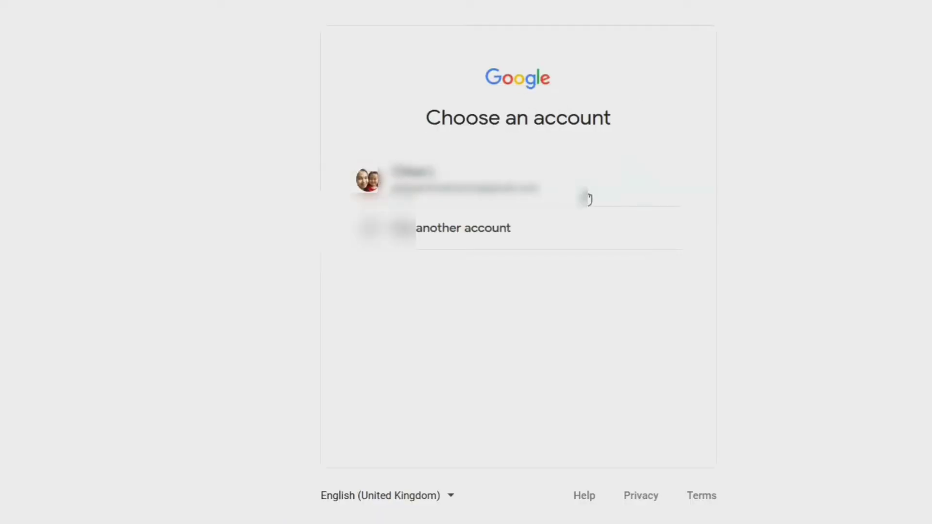
{"action": "left_click", "coordinate": [558, 235]}
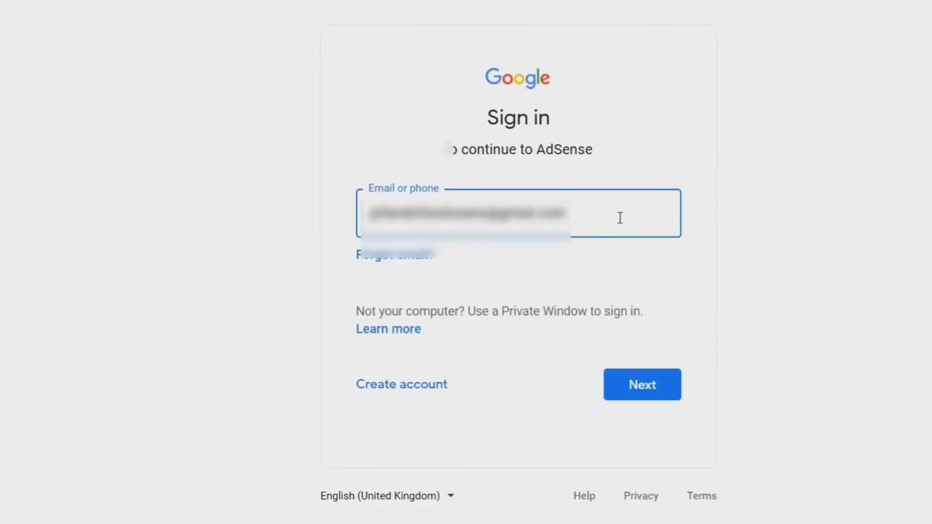
{"action": "left_click", "coordinate": [637, 213]}
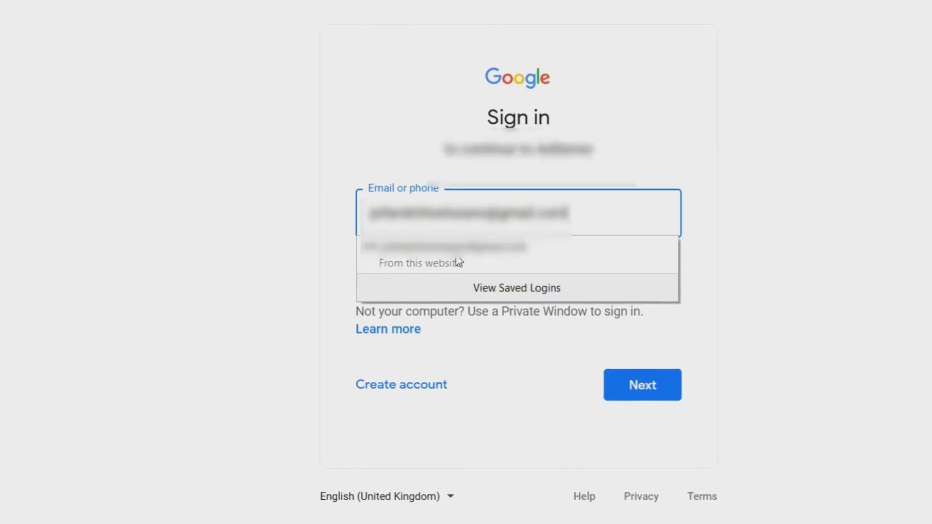
{"action": "left_click", "coordinate": [616, 208]}
{"action": "left_click", "coordinate": [617, 208]}
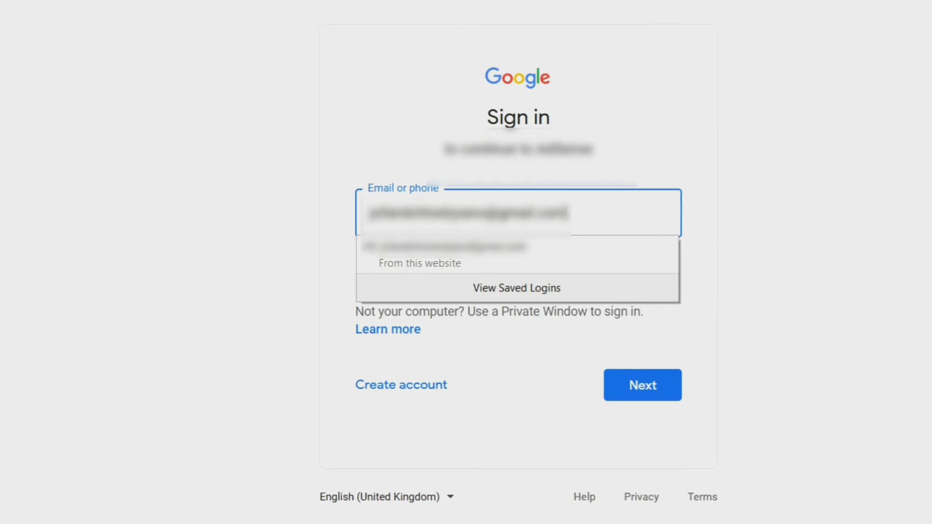
{"action": "left_click_drag", "start_coordinate": [487, 214], "coordinate": [348, 218]}
{"action": "left_click", "coordinate": [349, 218]}
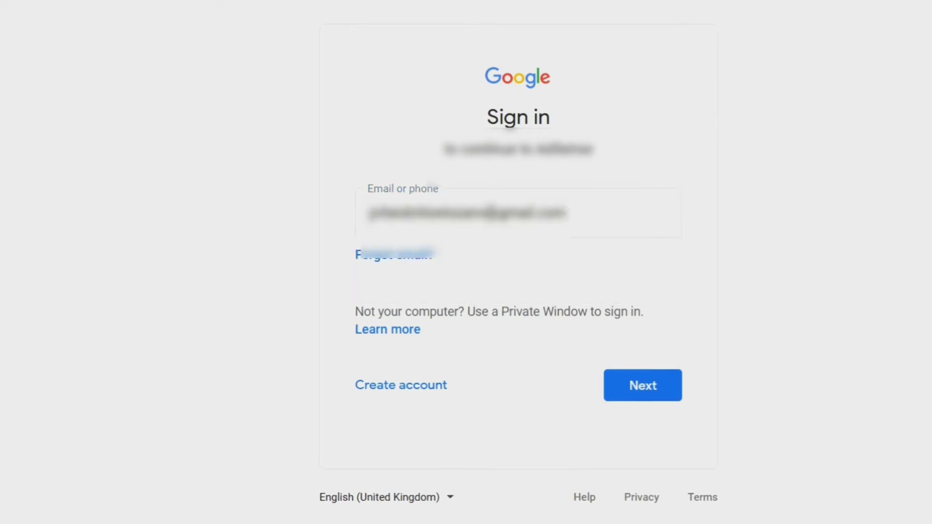
{"action": "left_click", "coordinate": [642, 399]}
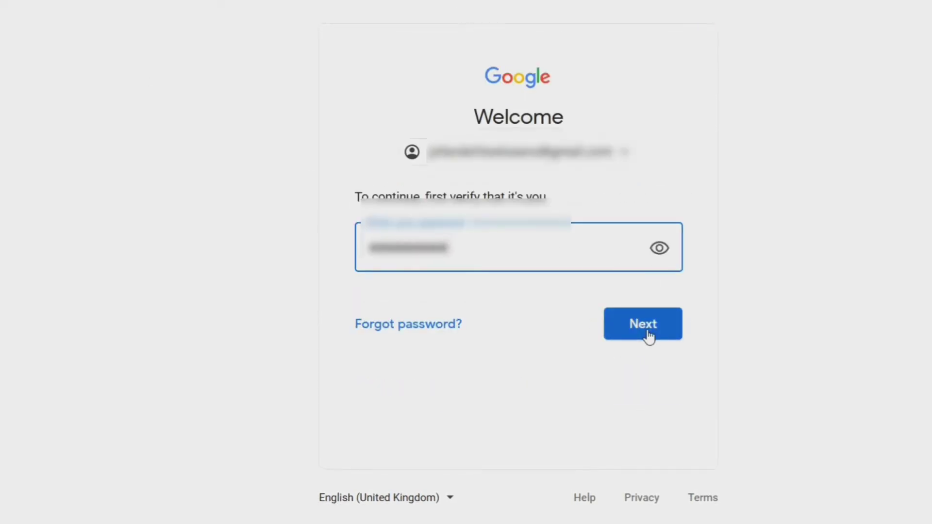
{"action": "left_click", "coordinate": [648, 336]}
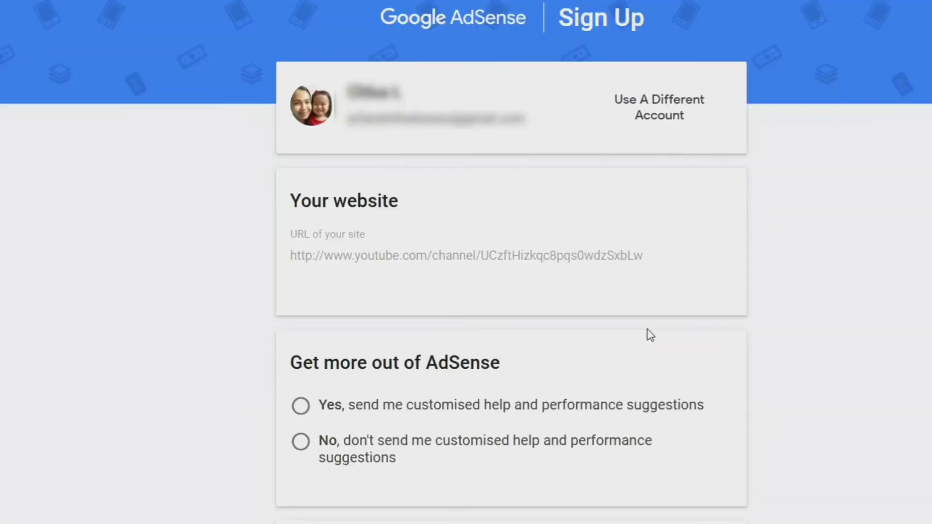
Set the country or territory in the AdSense sign-up form to Canada.
{"action": "scroll", "coordinate": [651, 332], "scroll_direction": "down", "scroll_amount": 1}
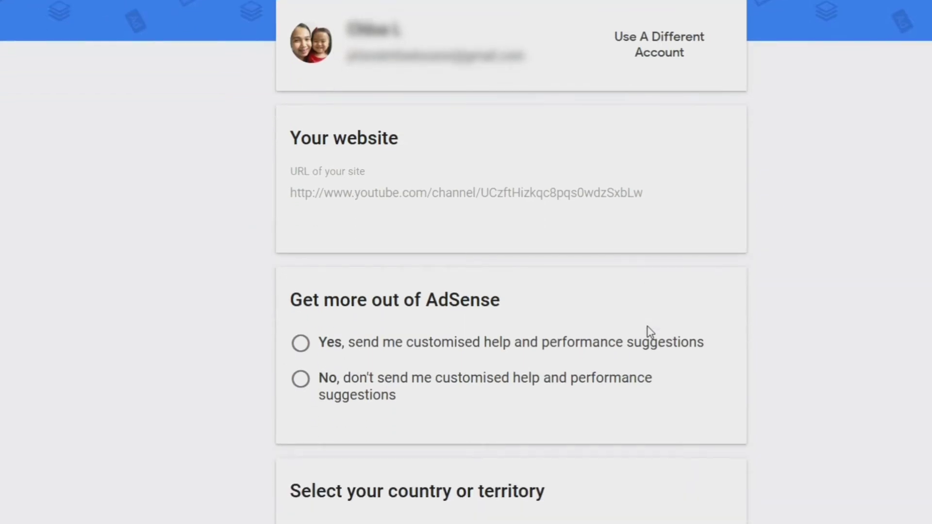
{"action": "scroll", "coordinate": [709, 282], "scroll_direction": "down", "scroll_amount": 1}
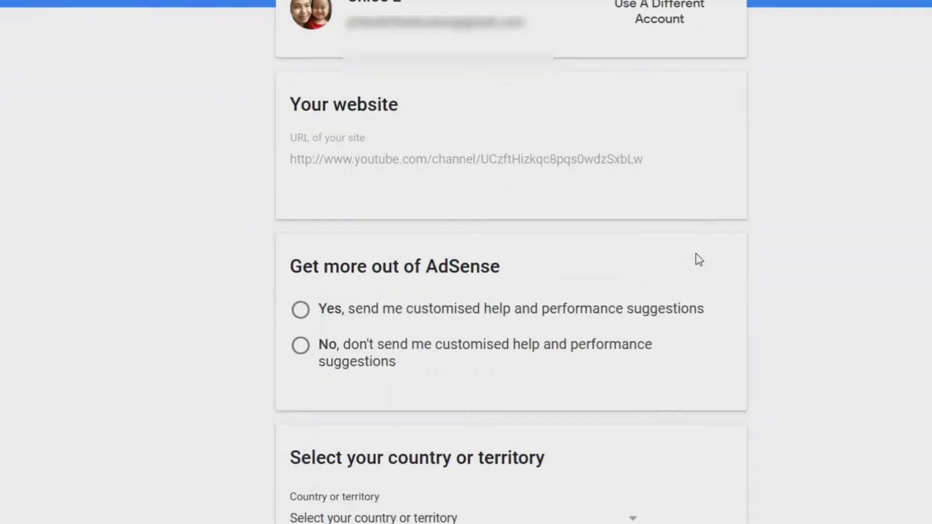
{"action": "scroll", "coordinate": [696, 253], "scroll_direction": "down", "scroll_amount": 1}
{"action": "scroll", "coordinate": [687, 170], "scroll_direction": "down", "scroll_amount": 1}
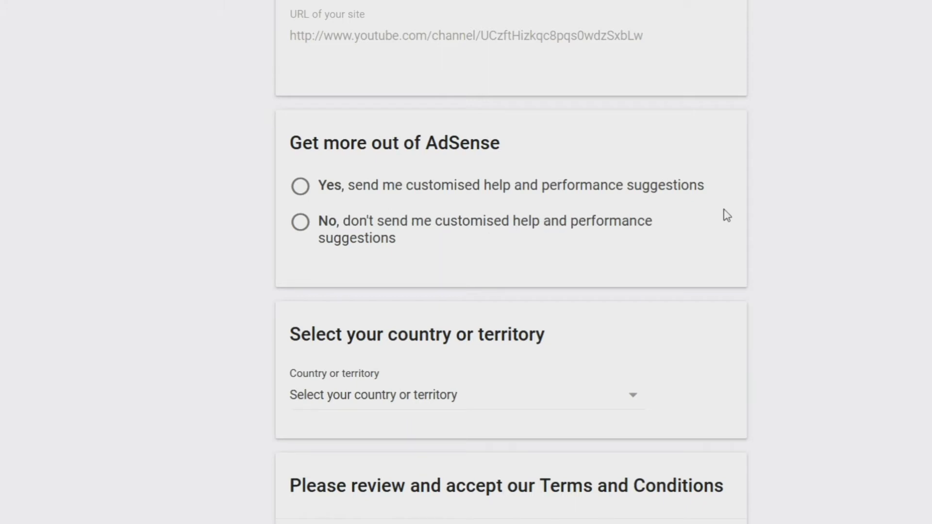
{"action": "scroll", "coordinate": [725, 220], "scroll_direction": "down", "scroll_amount": 3}
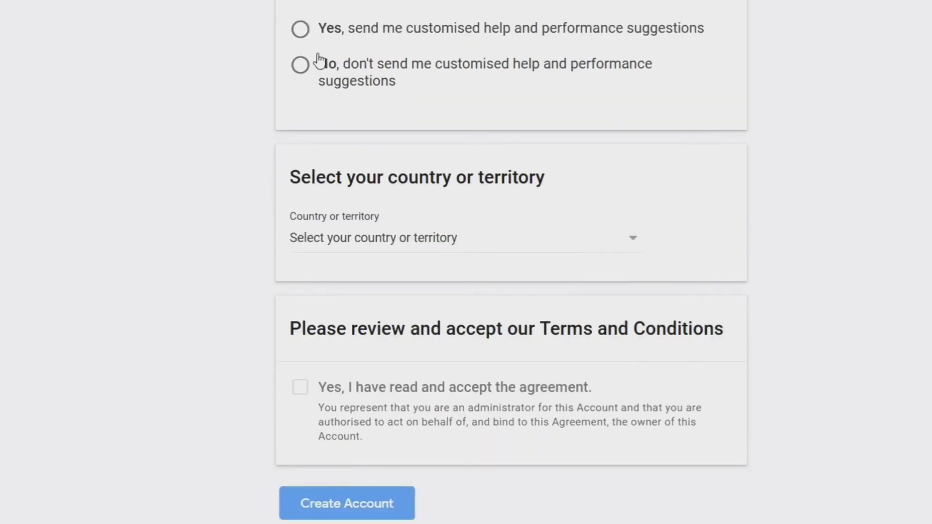
{"action": "left_click", "coordinate": [627, 241]}
{"action": "scroll", "coordinate": [527, 320], "scroll_direction": "down", "scroll_amount": 8}
{"action": "scroll", "coordinate": [528, 331], "scroll_direction": "down", "scroll_amount": 3}
{"action": "left_click", "coordinate": [487, 510]}
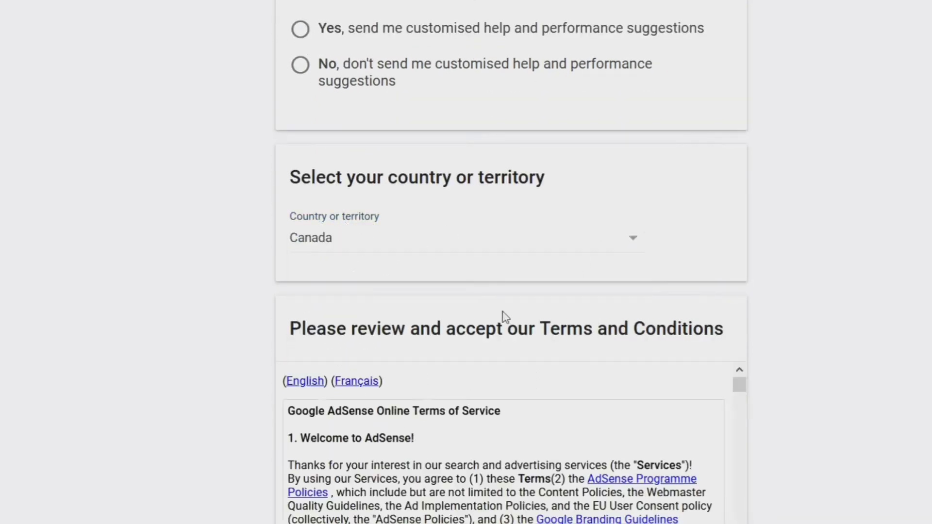
Review the Google AdSense Online Terms of Service in the sign-up form through to the end.
{"action": "scroll", "coordinate": [502, 316], "scroll_direction": "down", "scroll_amount": 6}
{"action": "scroll", "coordinate": [495, 129], "scroll_direction": "up", "scroll_amount": 2}
{"action": "scroll", "coordinate": [508, 130], "scroll_direction": "down", "scroll_amount": 12}
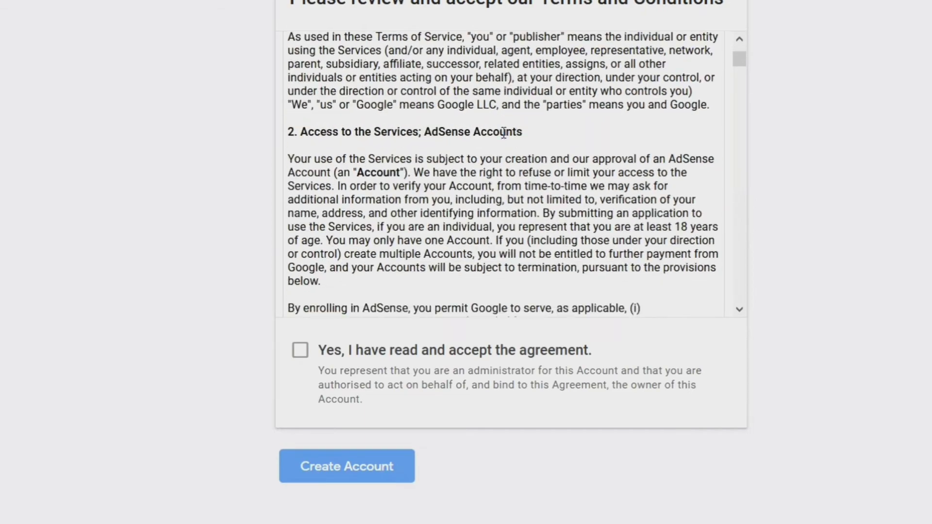
{"action": "scroll", "coordinate": [520, 204], "scroll_direction": "down", "scroll_amount": 15}
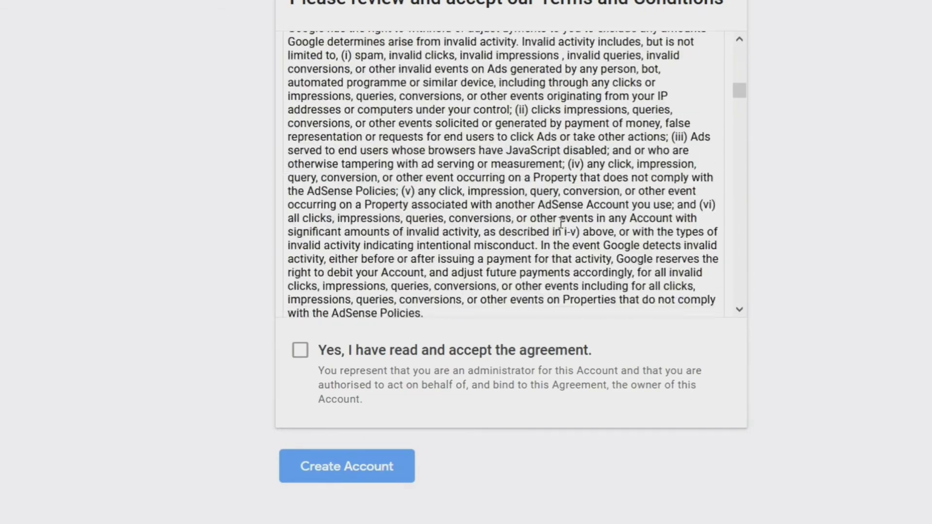
{"action": "scroll", "coordinate": [566, 233], "scroll_direction": "up", "scroll_amount": 3}
{"action": "scroll", "coordinate": [567, 233], "scroll_direction": "down", "scroll_amount": 3}
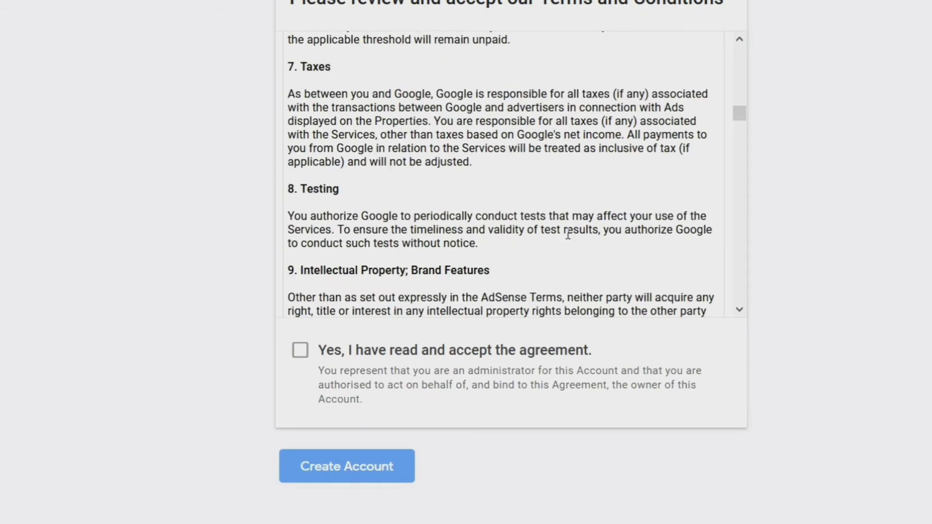
{"action": "scroll", "coordinate": [568, 234], "scroll_direction": "down", "scroll_amount": 15}
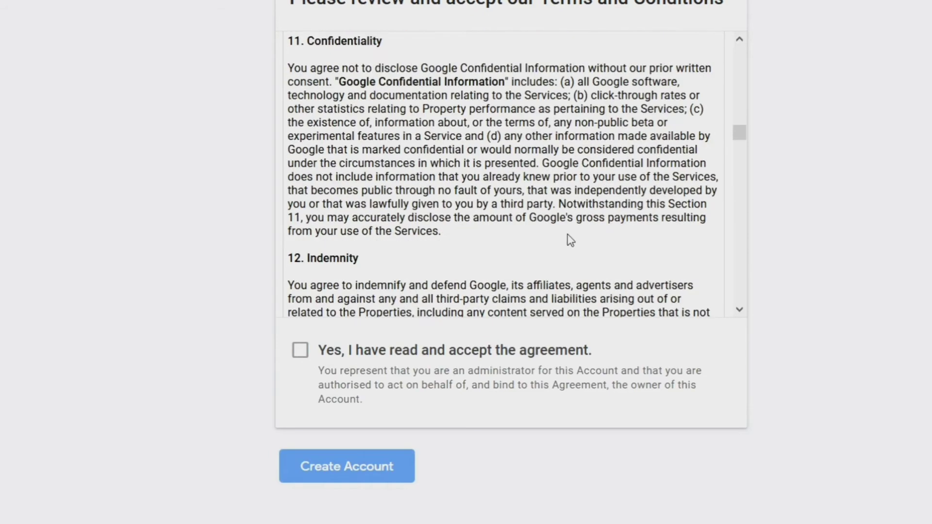
{"action": "scroll", "coordinate": [568, 238], "scroll_direction": "down", "scroll_amount": 15}
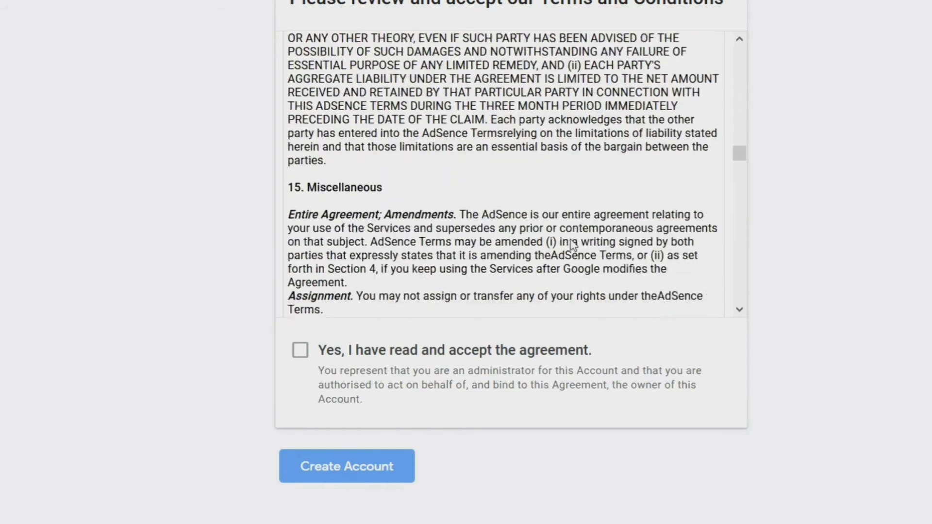
{"action": "scroll", "coordinate": [571, 239], "scroll_direction": "down", "scroll_amount": 15}
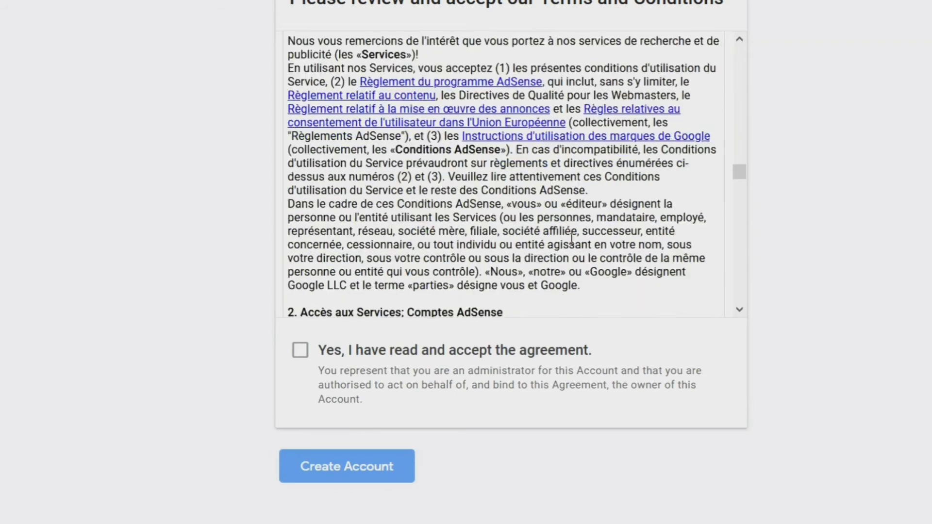
{"action": "scroll", "coordinate": [572, 239], "scroll_direction": "down", "scroll_amount": 15}
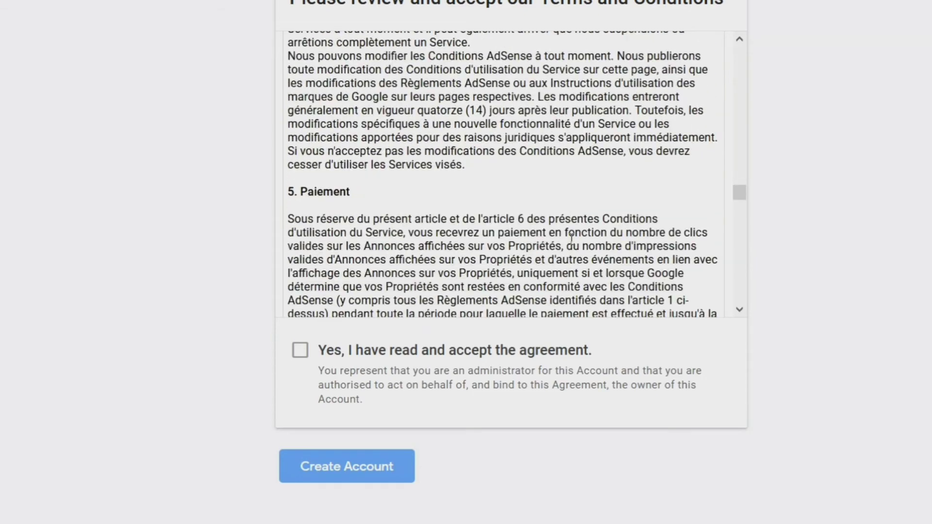
{"action": "scroll", "coordinate": [574, 238], "scroll_direction": "down", "scroll_amount": 15}
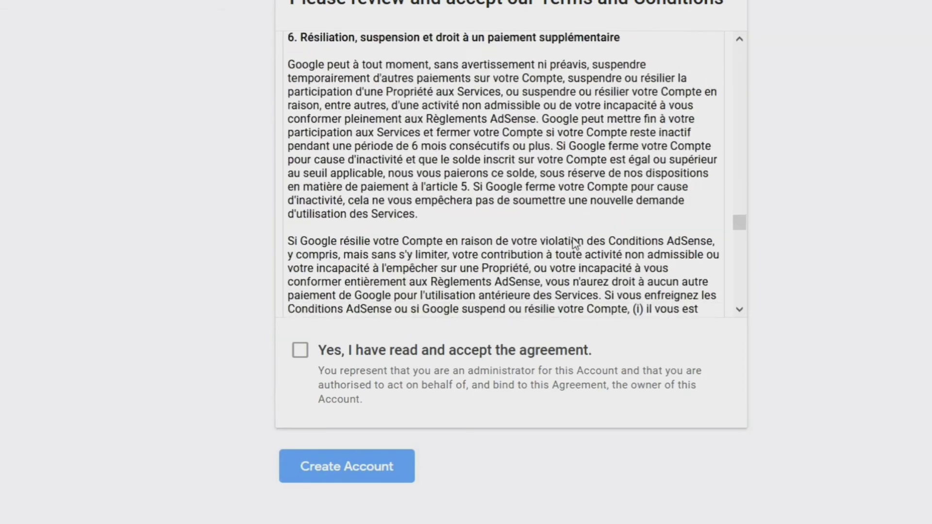
{"action": "scroll", "coordinate": [523, 212], "scroll_direction": "down", "scroll_amount": 15}
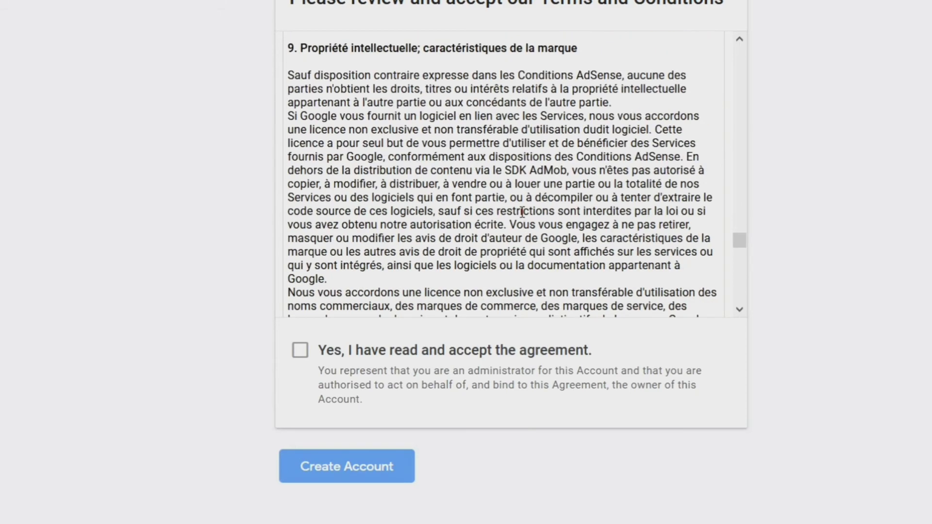
{"action": "scroll", "coordinate": [523, 221], "scroll_direction": "down", "scroll_amount": 4}
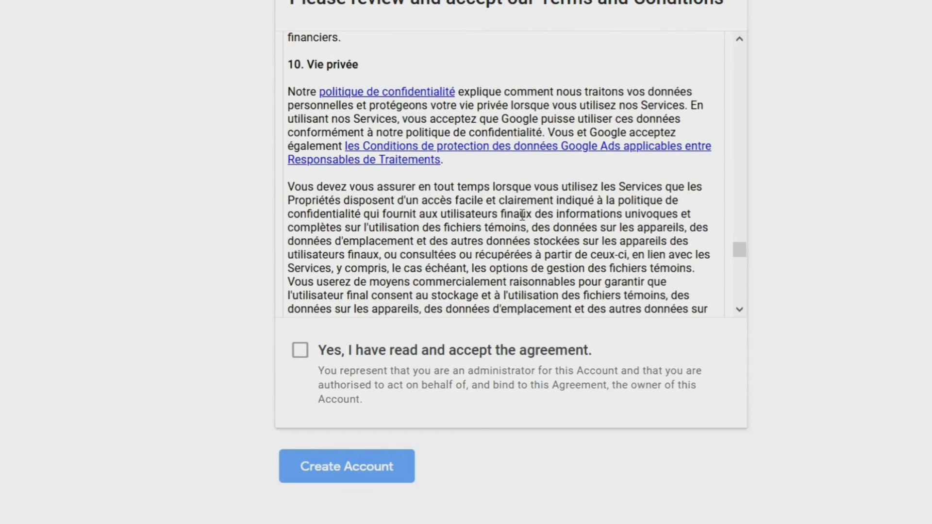
{"action": "scroll", "coordinate": [522, 214], "scroll_direction": "down", "scroll_amount": 1}
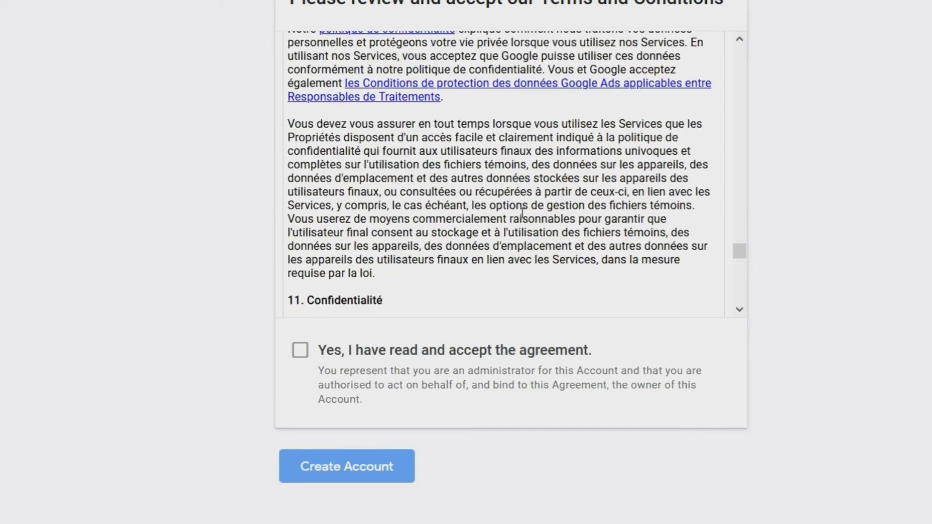
{"action": "scroll", "coordinate": [523, 213], "scroll_direction": "down", "scroll_amount": 4}
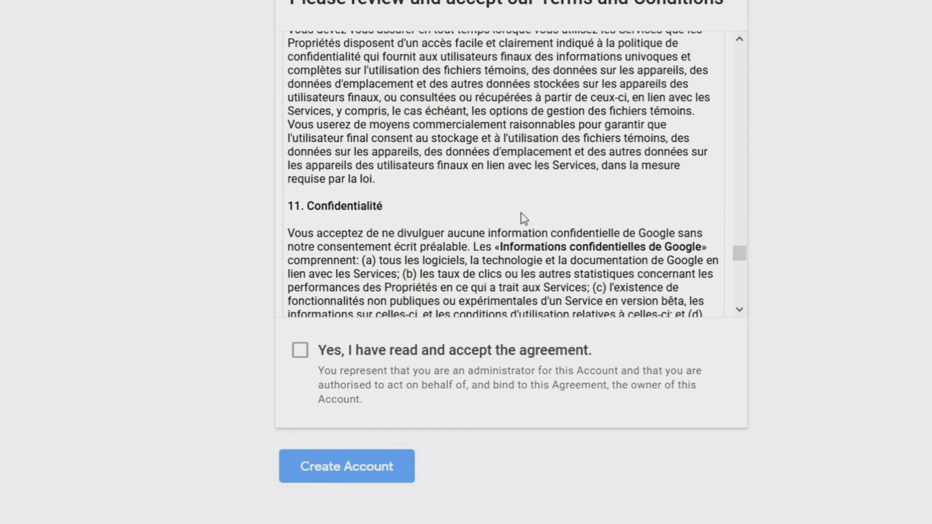
{"action": "scroll", "coordinate": [525, 219], "scroll_direction": "down", "scroll_amount": 15}
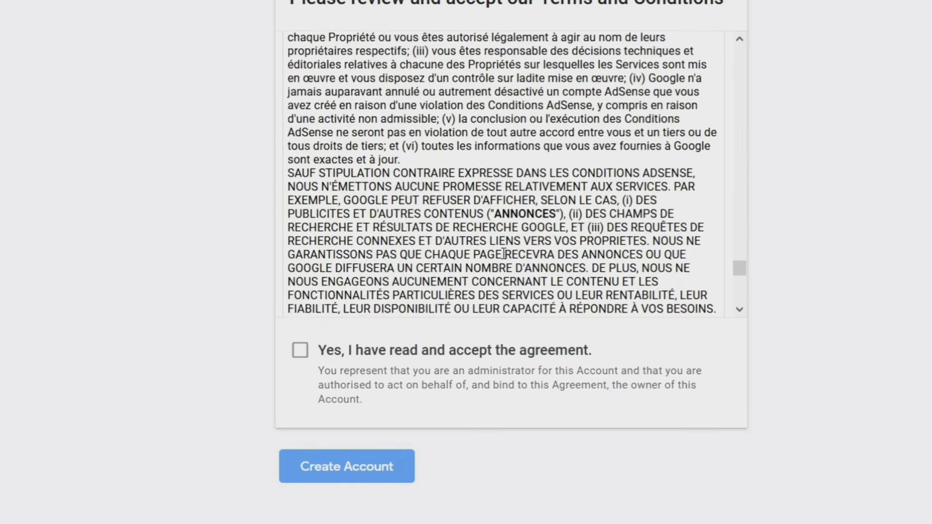
{"action": "scroll", "coordinate": [502, 249], "scroll_direction": "down", "scroll_amount": 5}
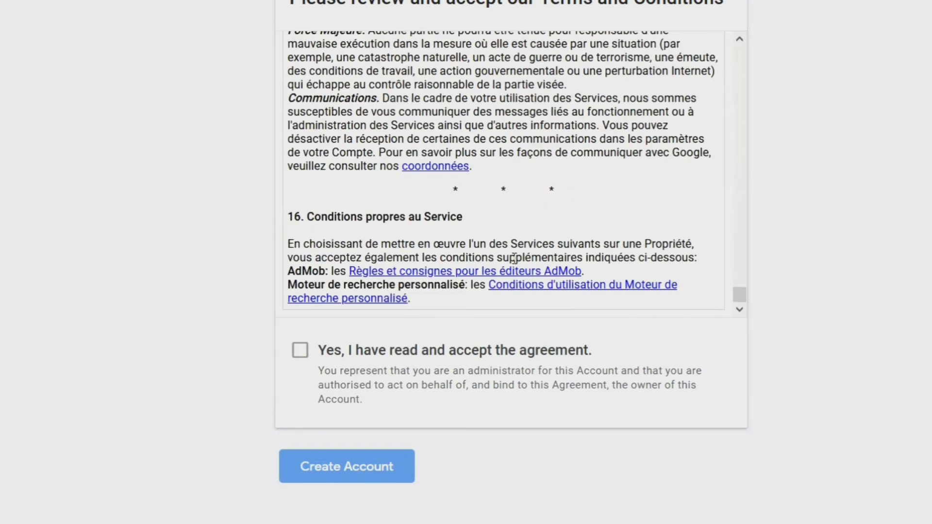
Accept the AdSense terms agreement and try to create the account.
{"action": "left_click", "coordinate": [300, 361]}
{"action": "left_click", "coordinate": [301, 361]}
{"action": "left_click", "coordinate": [302, 362]}
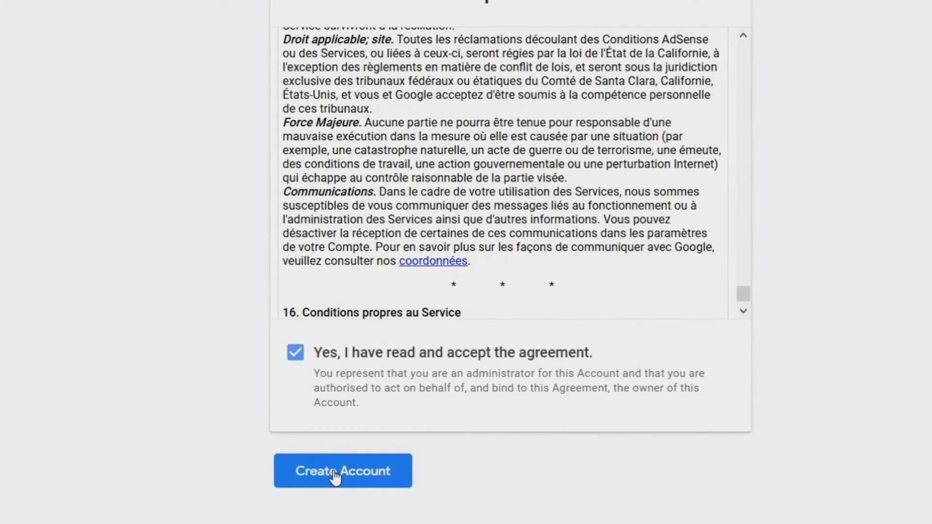
{"action": "left_click", "coordinate": [333, 480]}
Opt in to customised help and performance suggestions, and create the AdSense account.
{"action": "scroll", "coordinate": [684, 136], "scroll_direction": "up", "scroll_amount": 5}
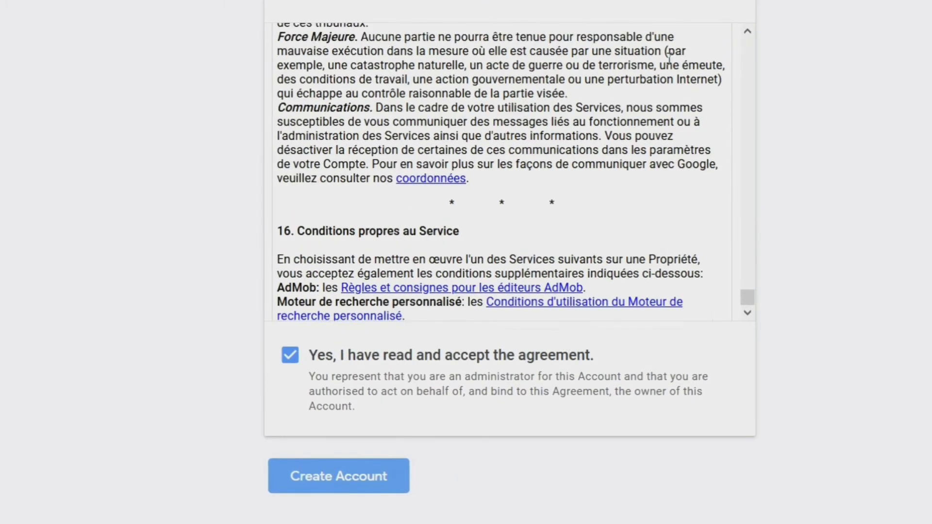
{"action": "scroll", "coordinate": [685, 136], "scroll_direction": "up", "scroll_amount": 4}
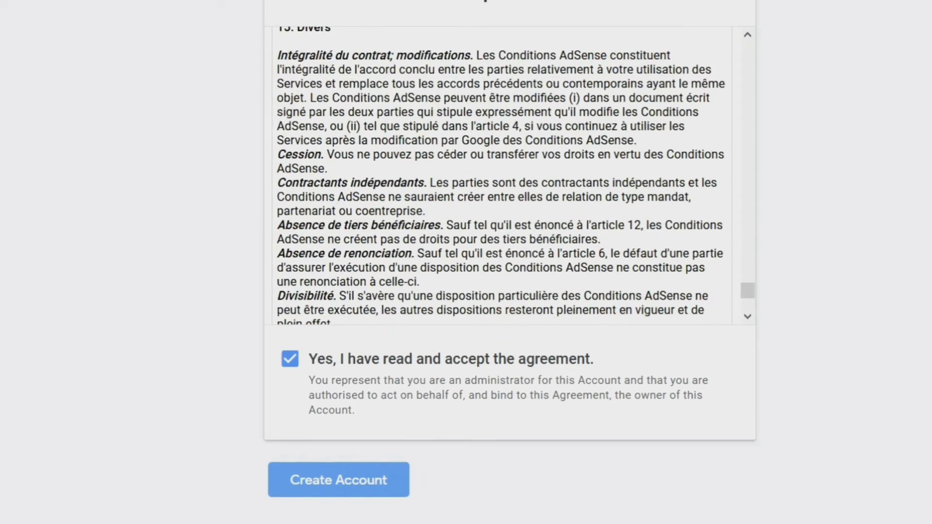
{"action": "scroll", "coordinate": [168, 91], "scroll_direction": "up", "scroll_amount": 8}
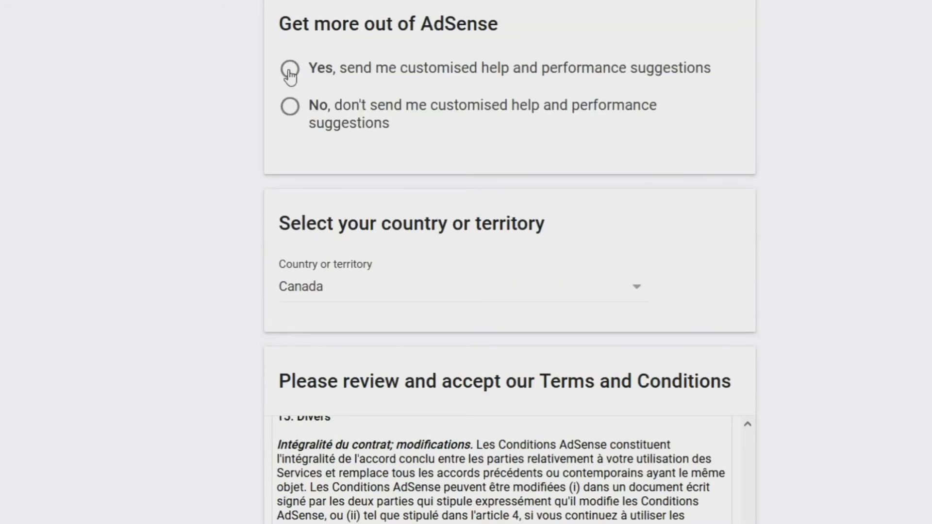
{"action": "left_click", "coordinate": [290, 70]}
{"action": "scroll", "coordinate": [636, 391], "scroll_direction": "down", "scroll_amount": 4}
{"action": "scroll", "coordinate": [637, 391], "scroll_direction": "down", "scroll_amount": 6}
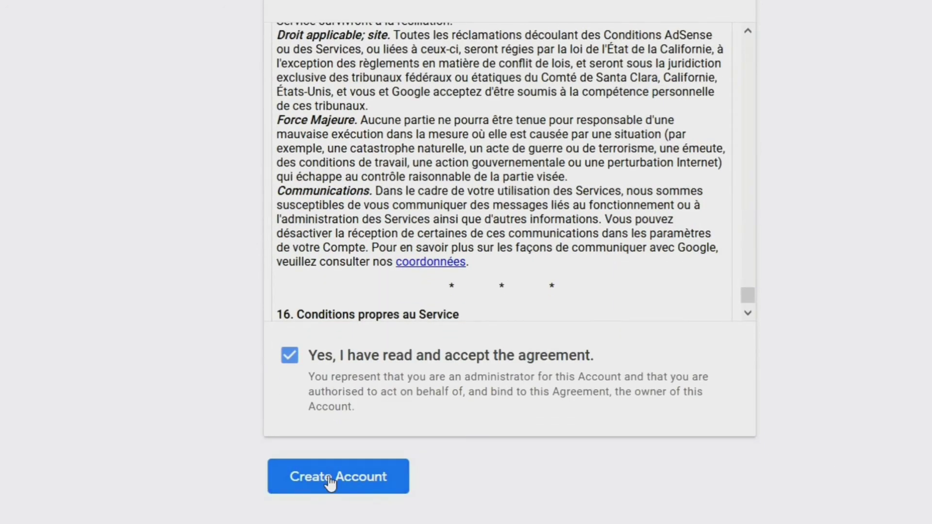
{"action": "left_click", "coordinate": [330, 484]}
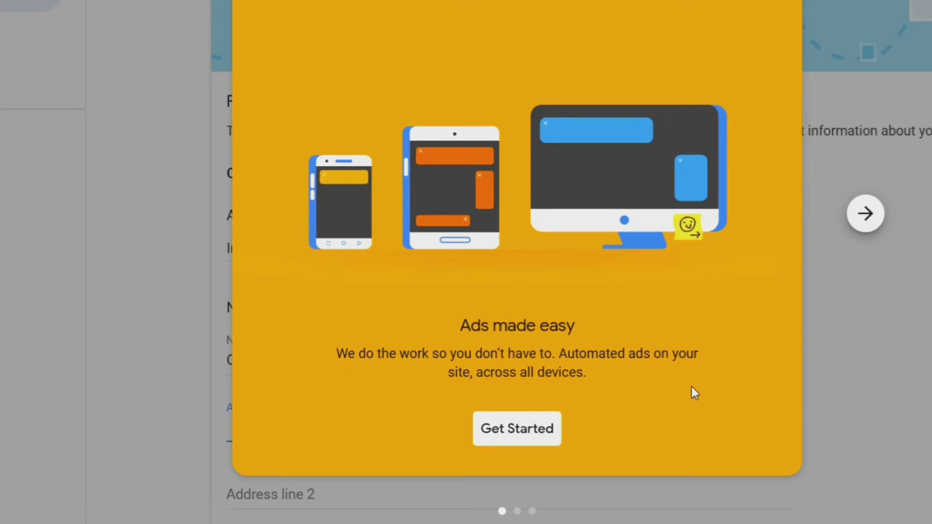
Start the AdSense setup and enter the account holder's name in the payment address details for an Individual account.
{"action": "left_click", "coordinate": [539, 430]}
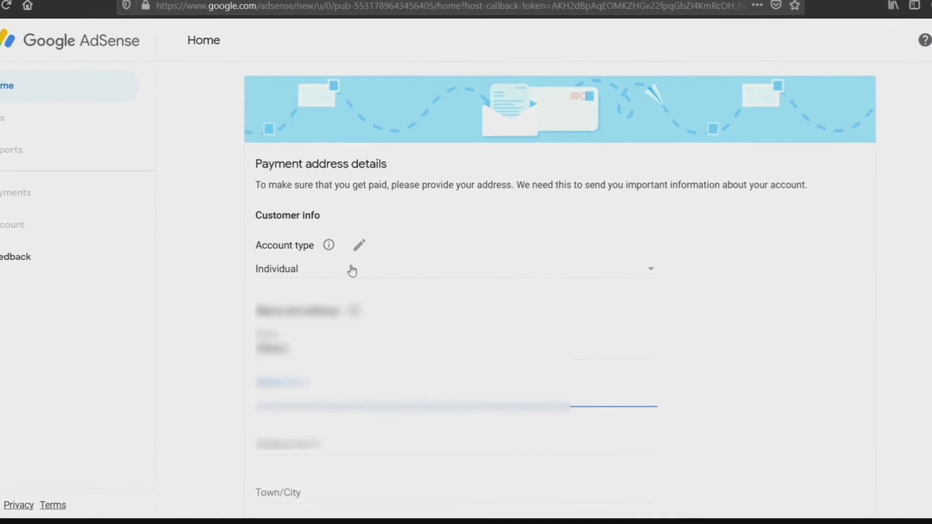
{"action": "scroll", "coordinate": [668, 233], "scroll_direction": "down", "scroll_amount": 2}
{"action": "left_click", "coordinate": [660, 230]}
{"action": "left_click", "coordinate": [740, 231]}
{"action": "scroll", "coordinate": [739, 232], "scroll_direction": "down", "scroll_amount": 3}
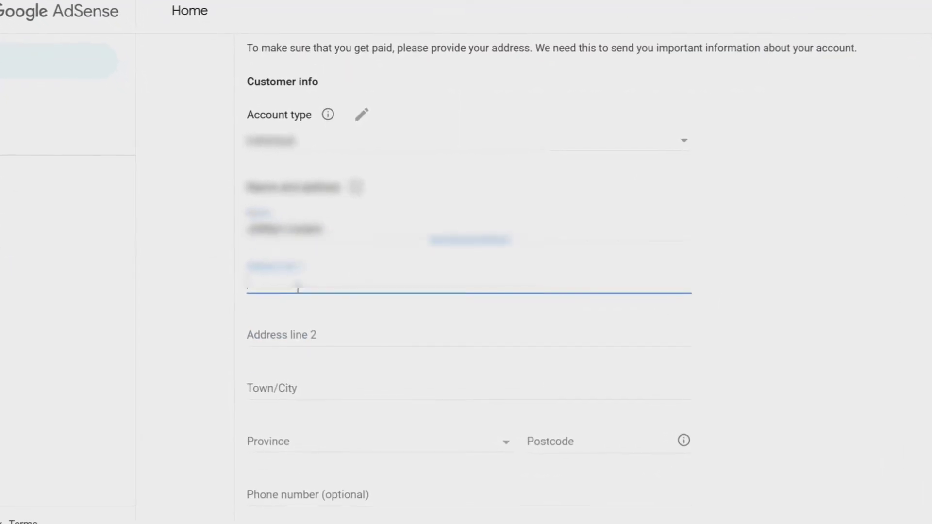
Fill in the street address, town, province and postcode in the payment address details and submit them.
{"action": "left_click", "coordinate": [506, 444]}
{"action": "left_click", "coordinate": [486, 468]}
{"action": "left_click", "coordinate": [634, 449]}
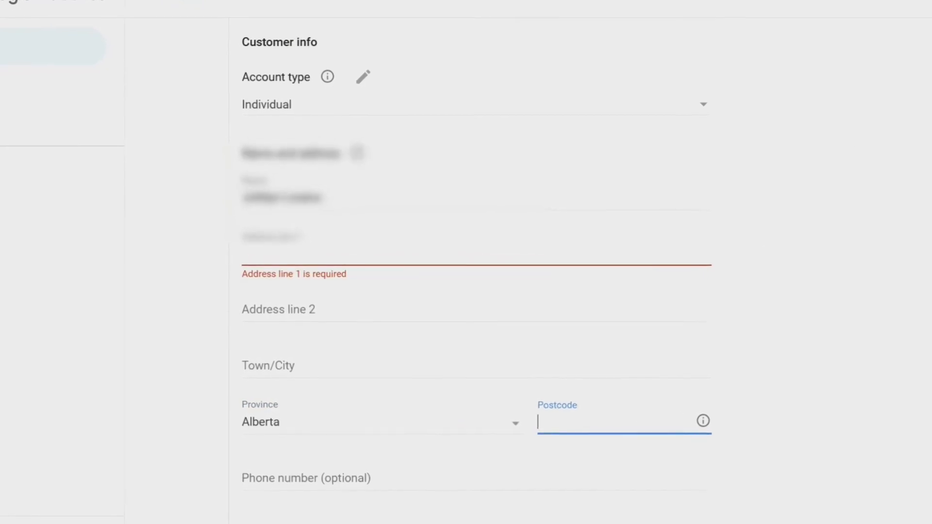
{"action": "left_click", "coordinate": [391, 250]}
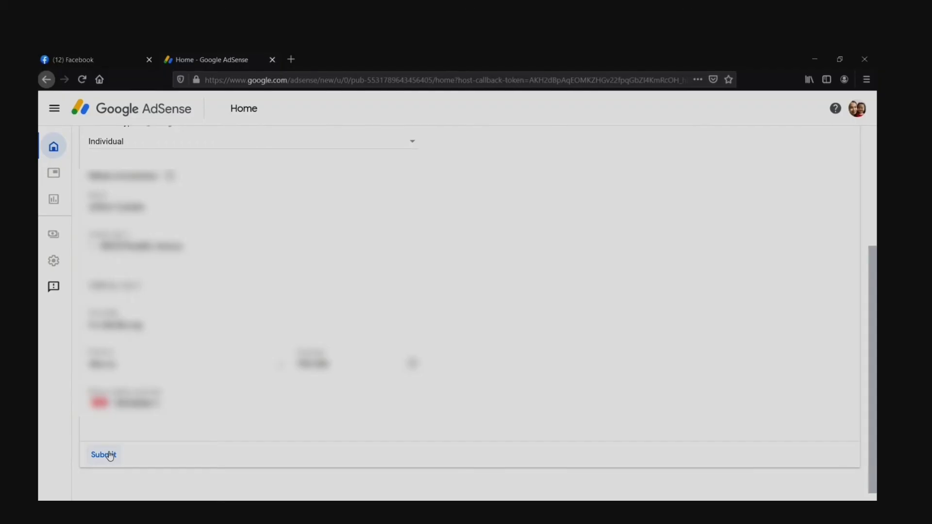
{"action": "left_click", "coordinate": [109, 456]}
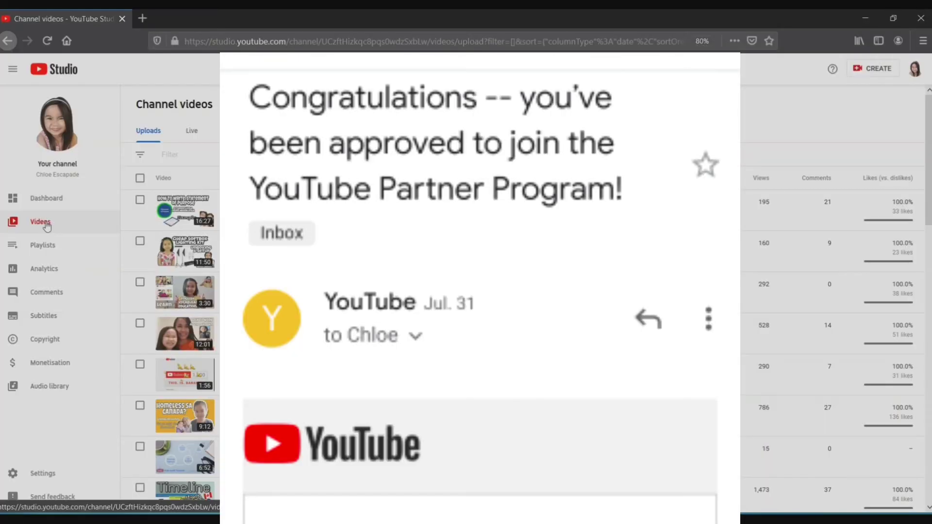
Open the channel's video list and inspect the monetisation options of the Statement of Purpose video.
{"action": "left_click", "coordinate": [47, 225]}
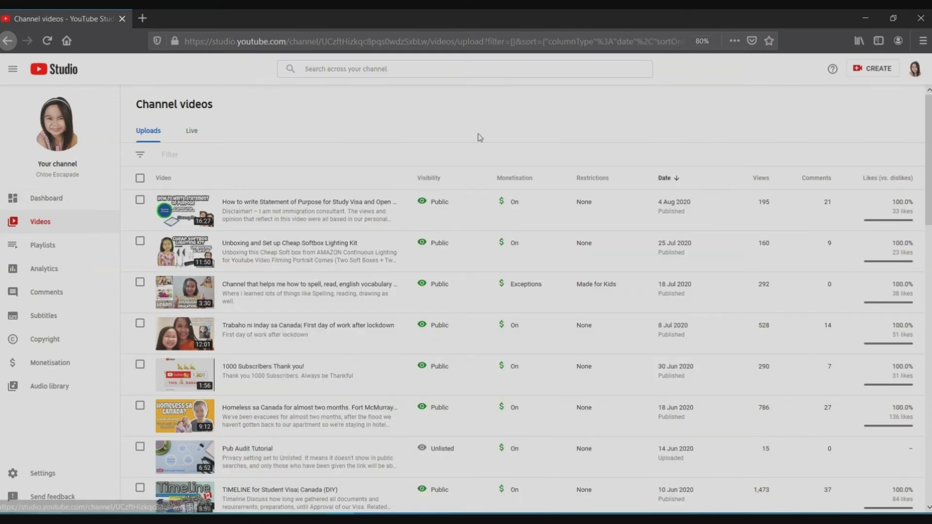
{"action": "mouse_move", "coordinate": [522, 189]}
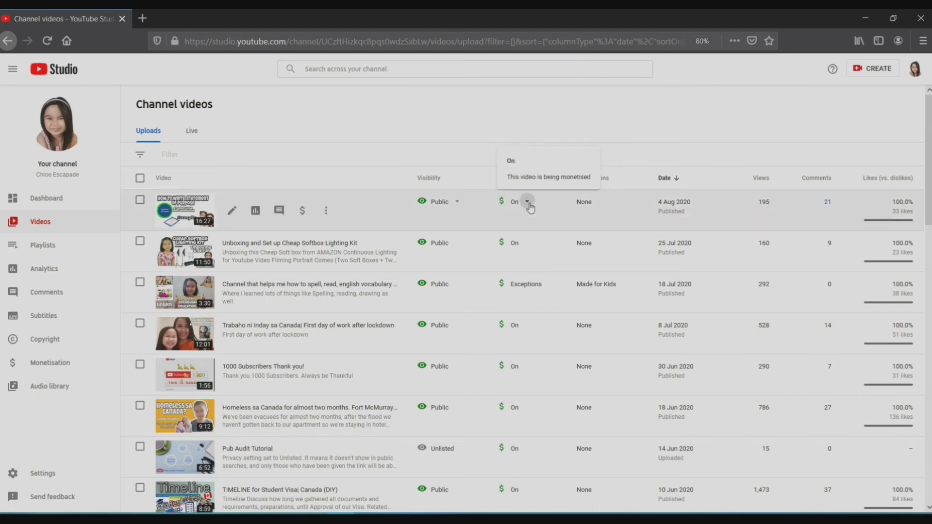
{"action": "left_click", "coordinate": [527, 203]}
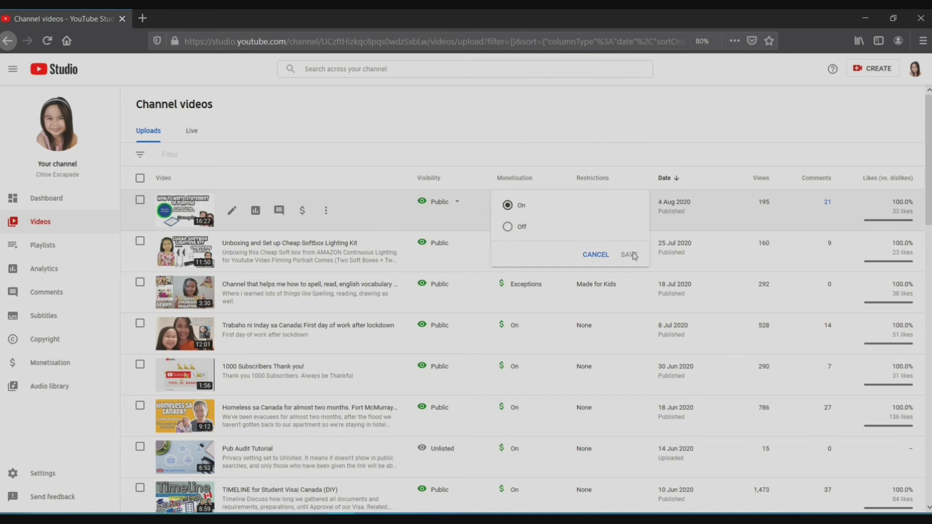
{"action": "left_click", "coordinate": [597, 111]}
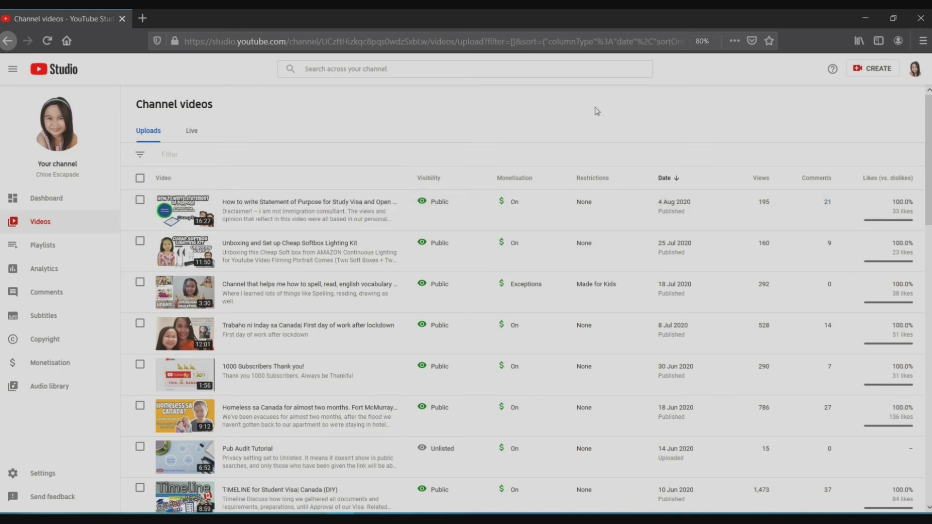
{"action": "scroll", "coordinate": [597, 112], "scroll_direction": "down", "scroll_amount": 3}
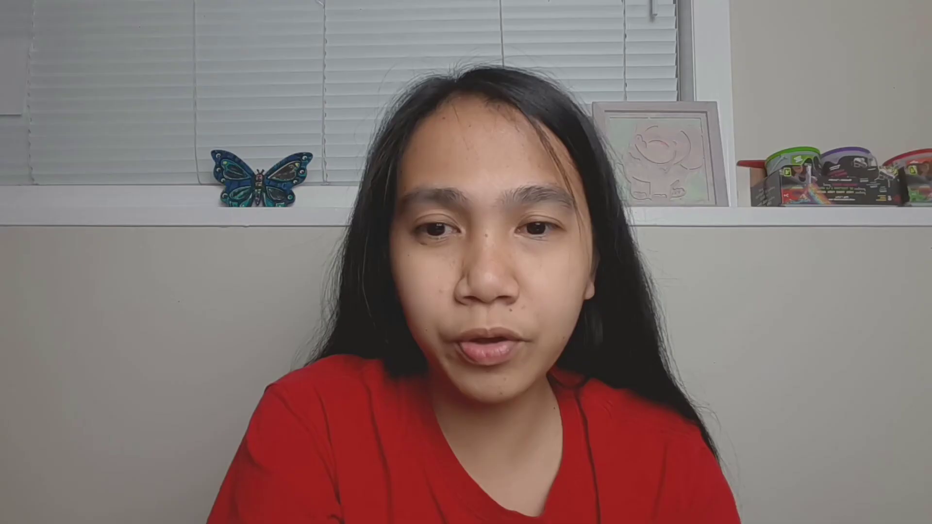